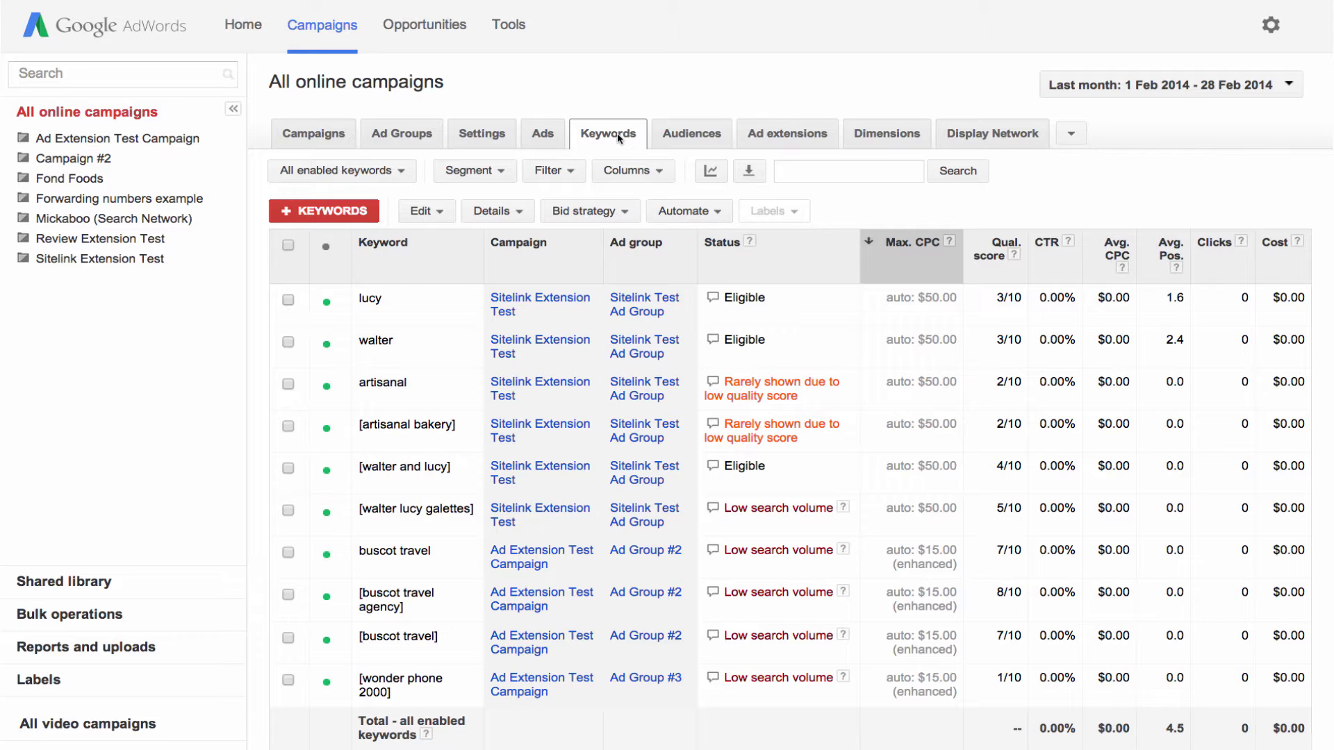
Leave the date range on Last month (1–28 Feb 2014) and sort keywords by Clicks, descending.
{"action": "left_click", "coordinate": [1247, 98]}
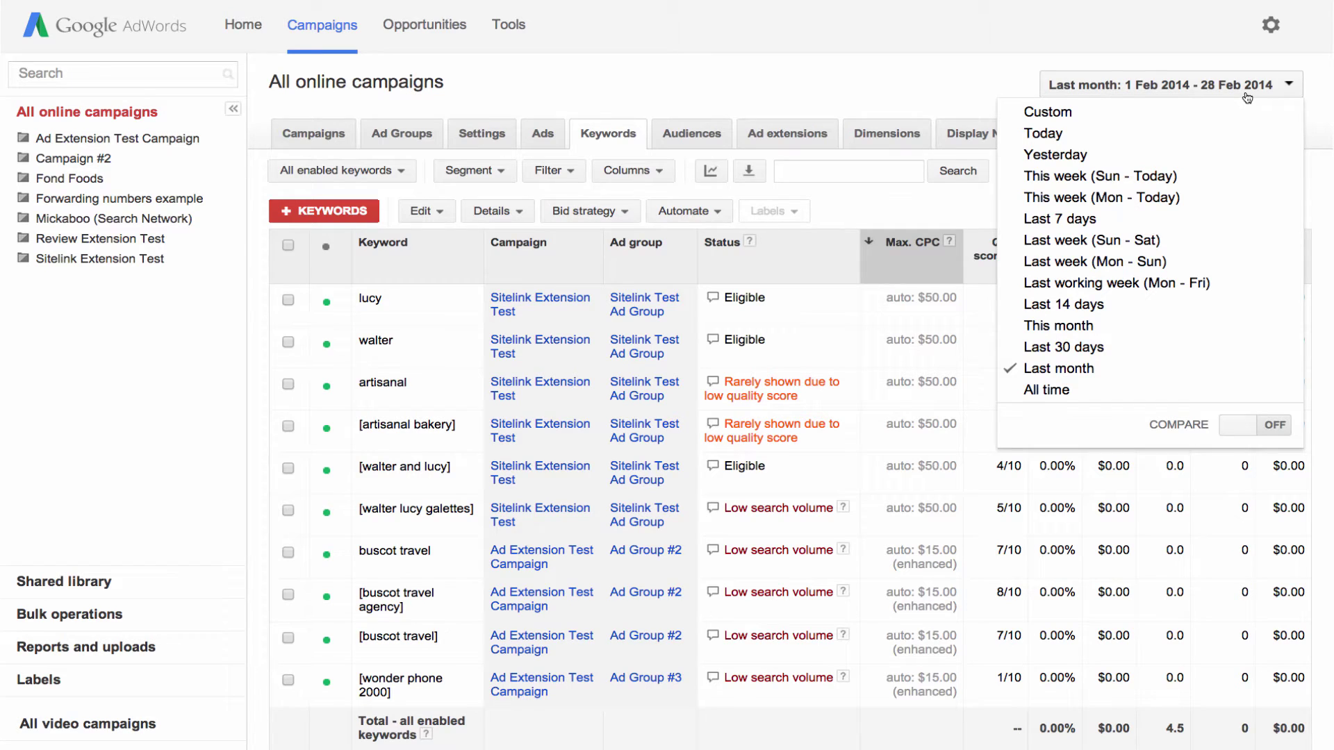
{"action": "left_click", "coordinate": [1247, 98]}
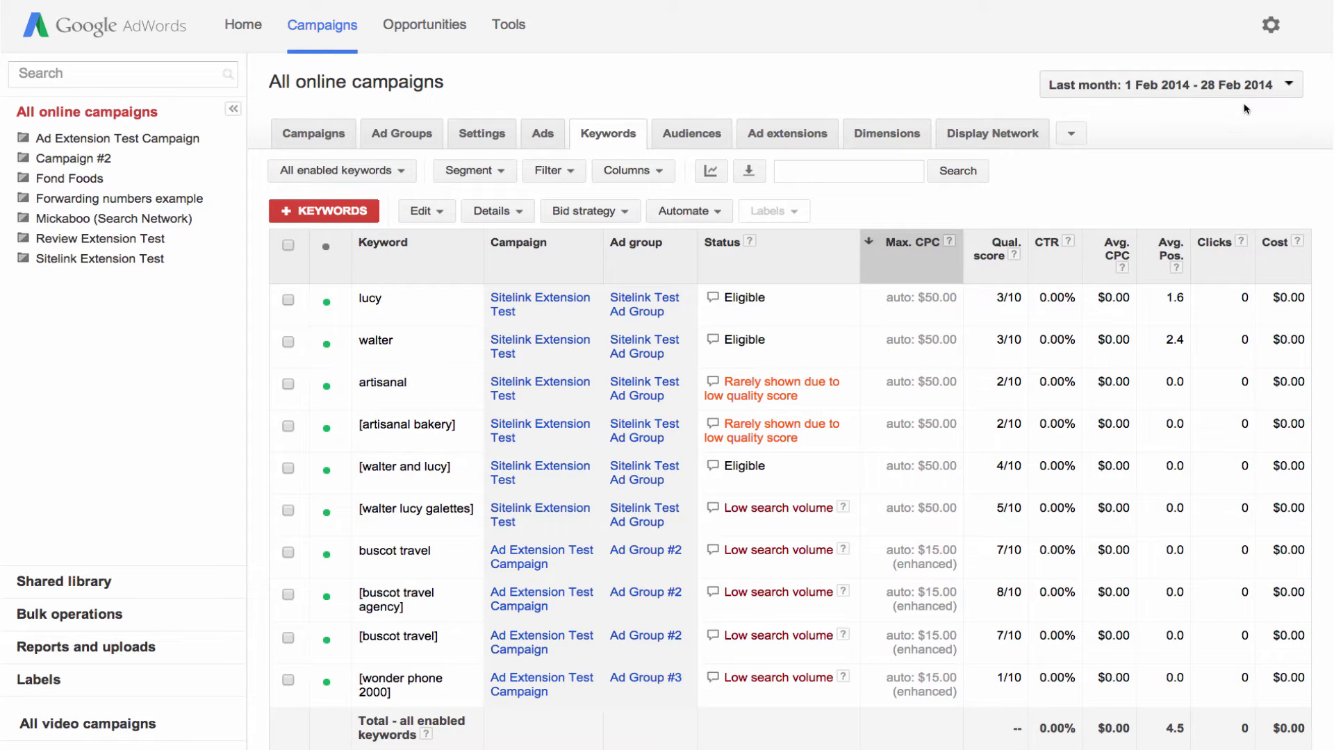
{"action": "left_click", "coordinate": [1214, 242]}
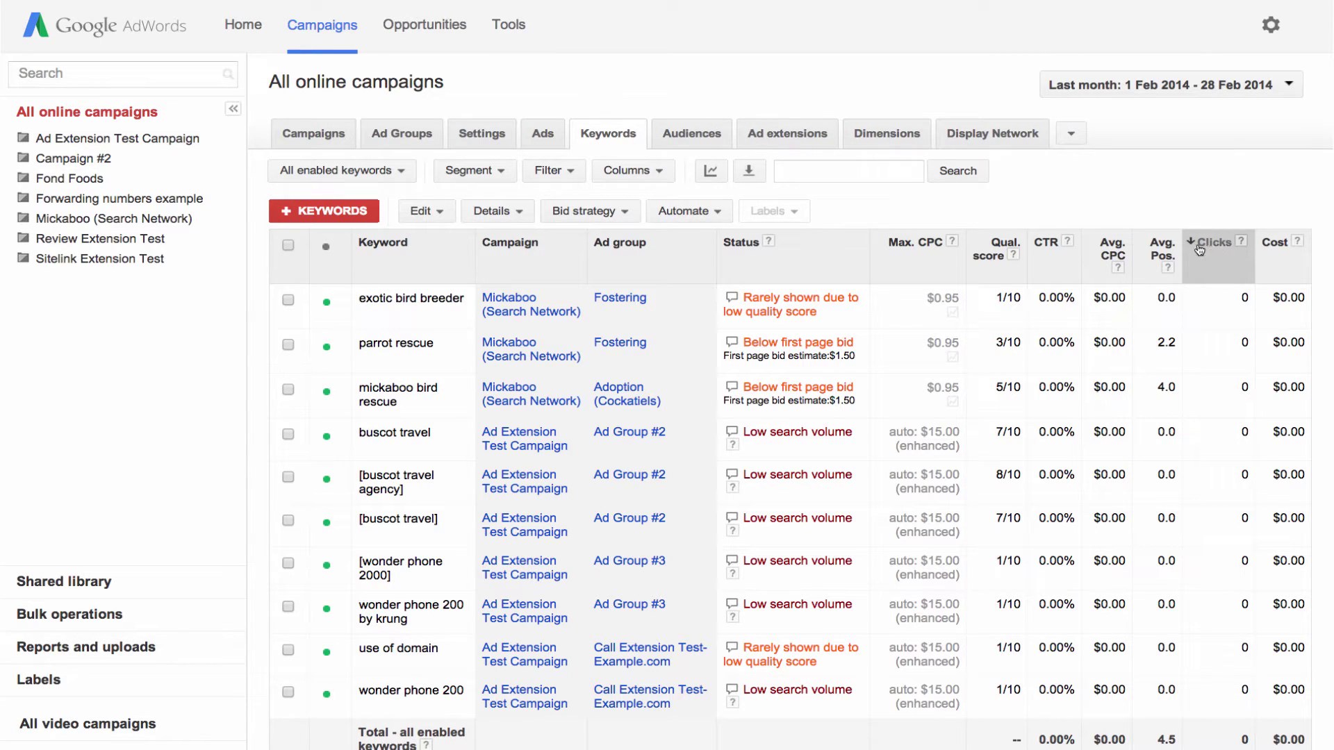
Add Est. first page bid and Est. top page bid columns at the top of the order, marked for saving.
{"action": "left_click", "coordinate": [629, 169]}
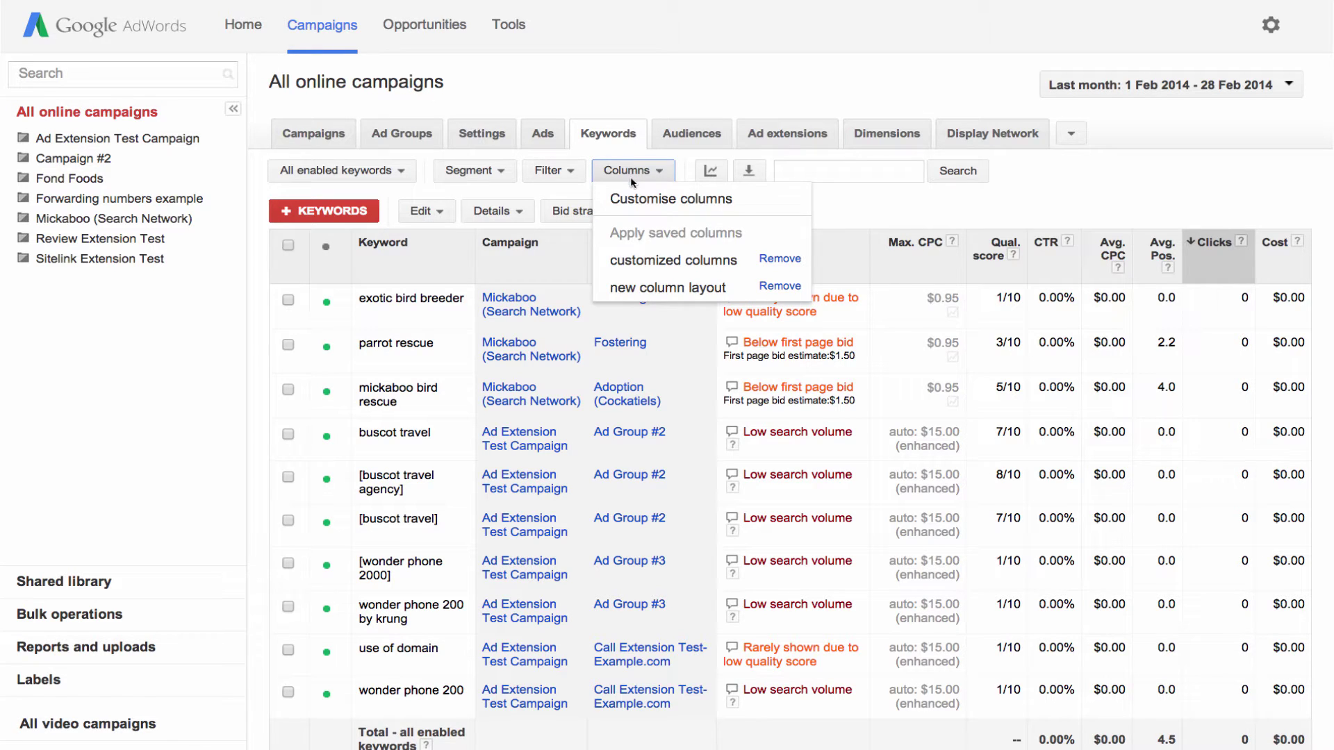
{"action": "left_click", "coordinate": [634, 199]}
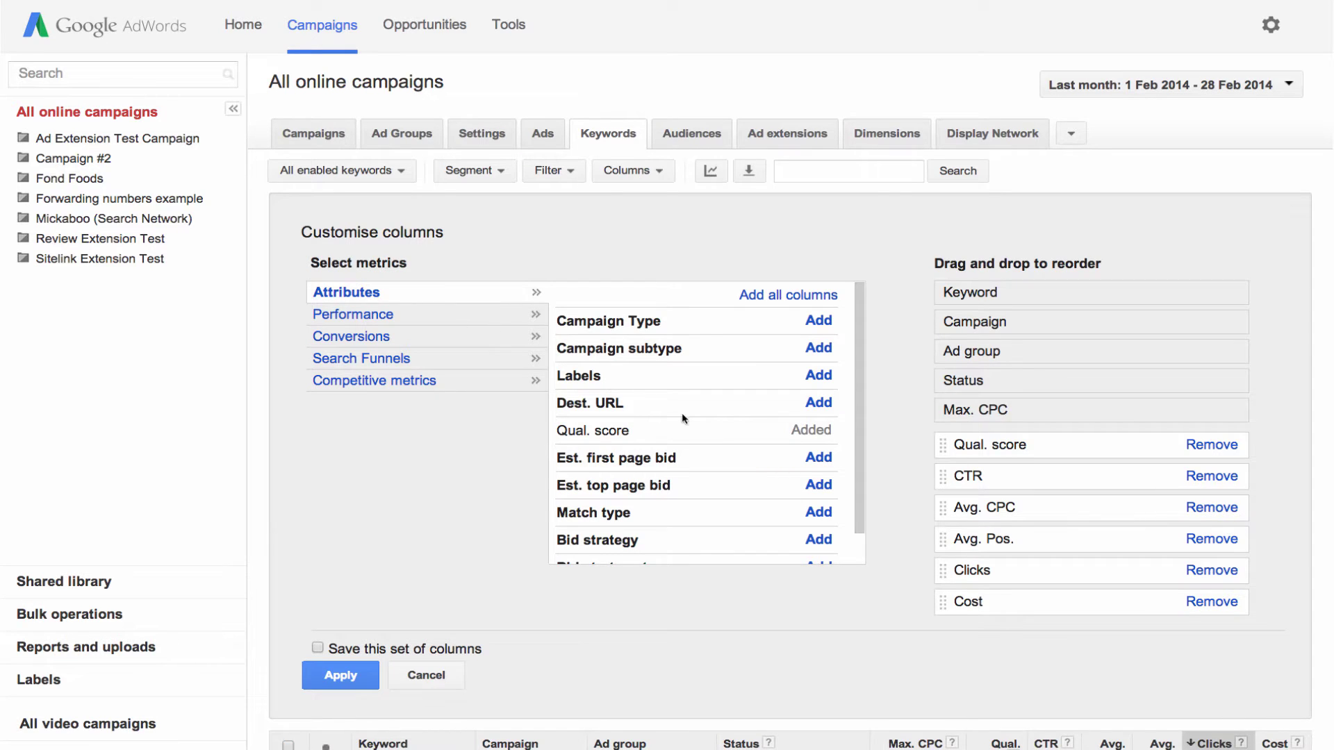
{"action": "left_click", "coordinate": [818, 459]}
{"action": "left_click", "coordinate": [819, 484]}
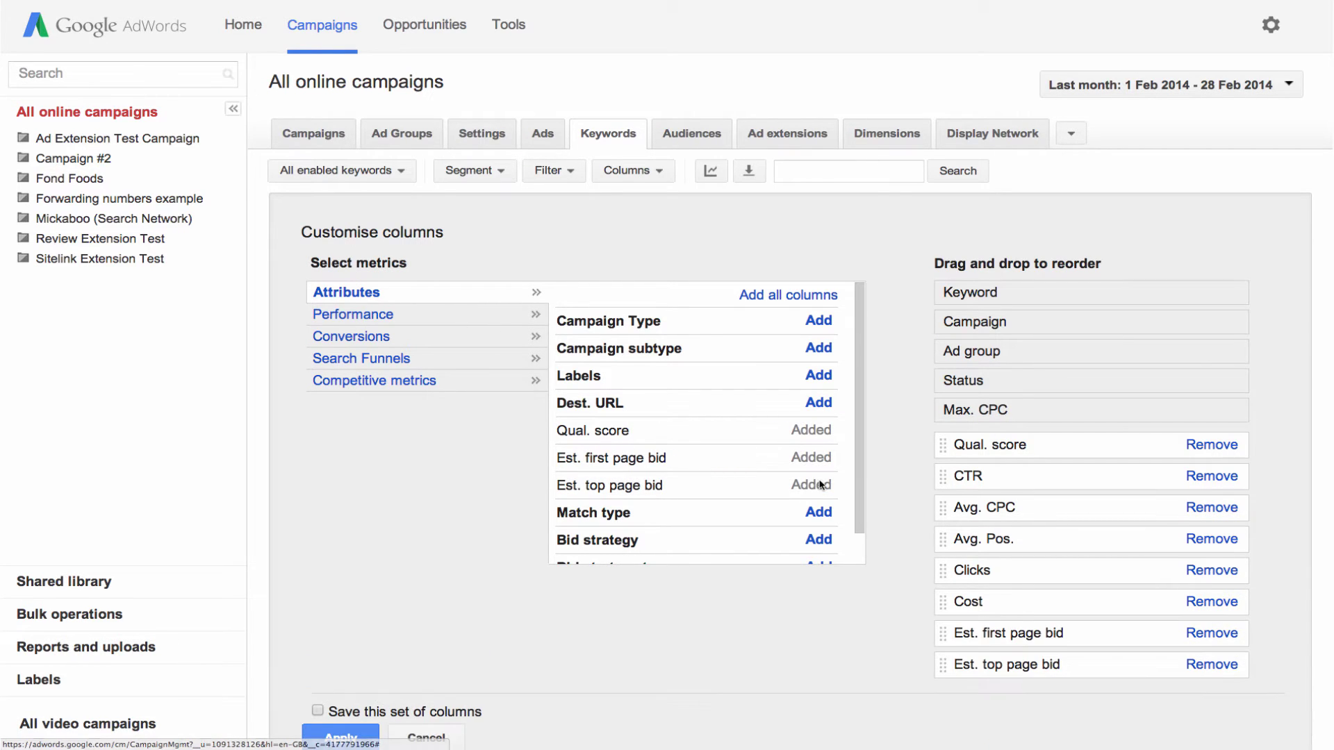
{"action": "left_click_drag", "start_coordinate": [1001, 633], "coordinate": [1001, 444]}
{"action": "left_click_drag", "start_coordinate": [1044, 664], "coordinate": [997, 450]}
{"action": "scroll", "coordinate": [997, 449], "scroll_direction": "down", "scroll_amount": 5}
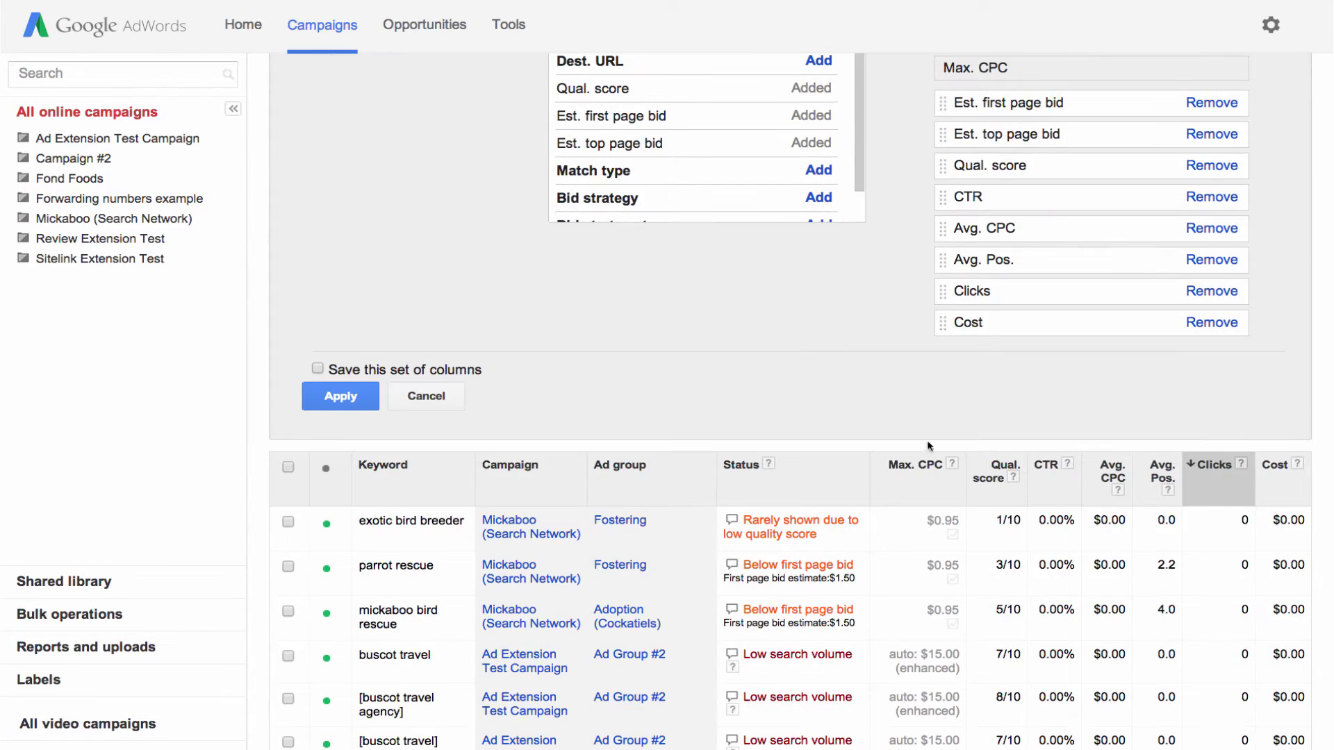
{"action": "left_click", "coordinate": [317, 370]}
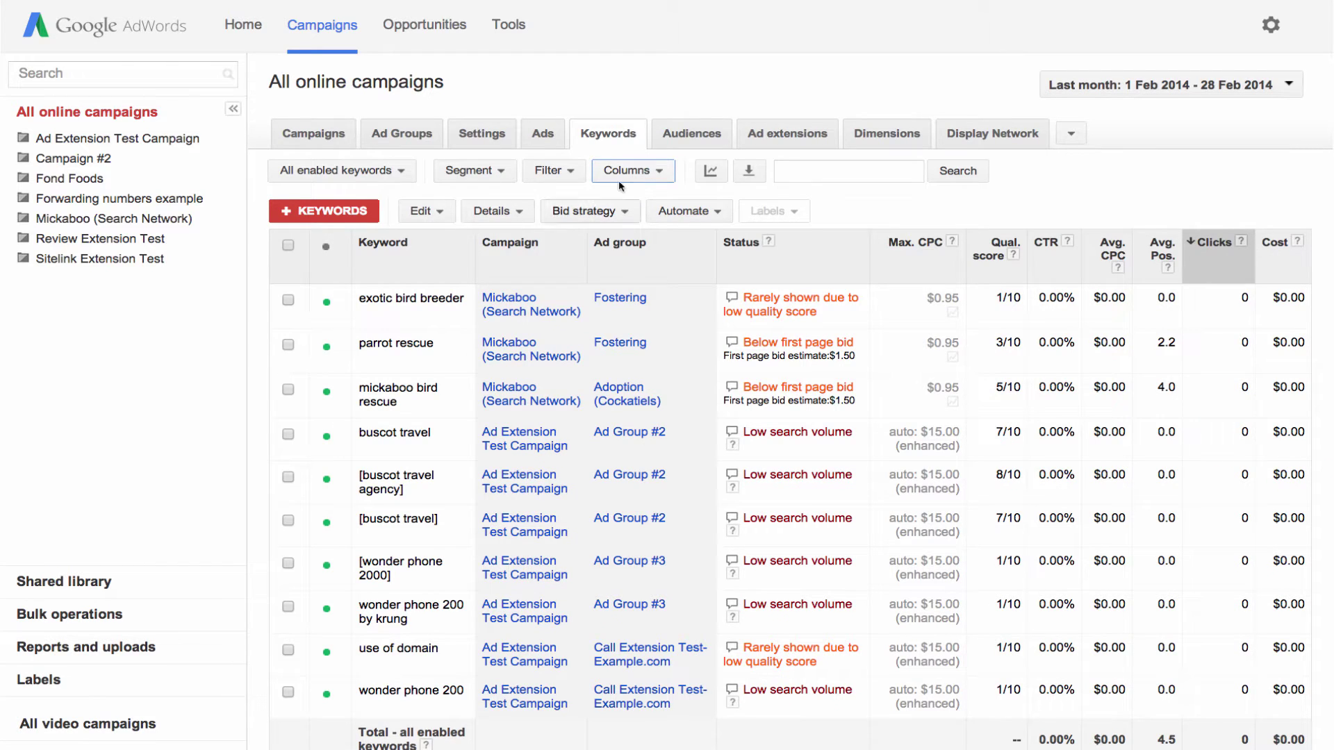
{"action": "left_click", "coordinate": [393, 399]}
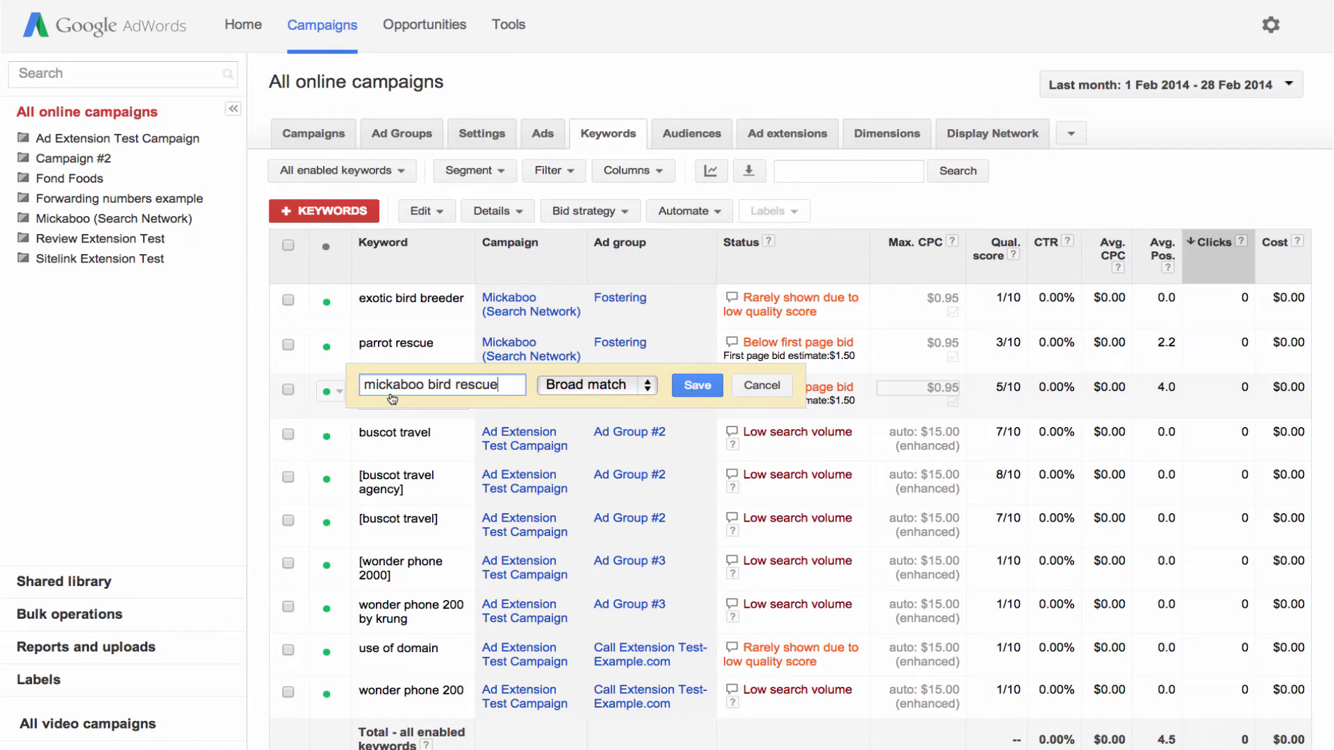
{"action": "key", "text": "Return"}
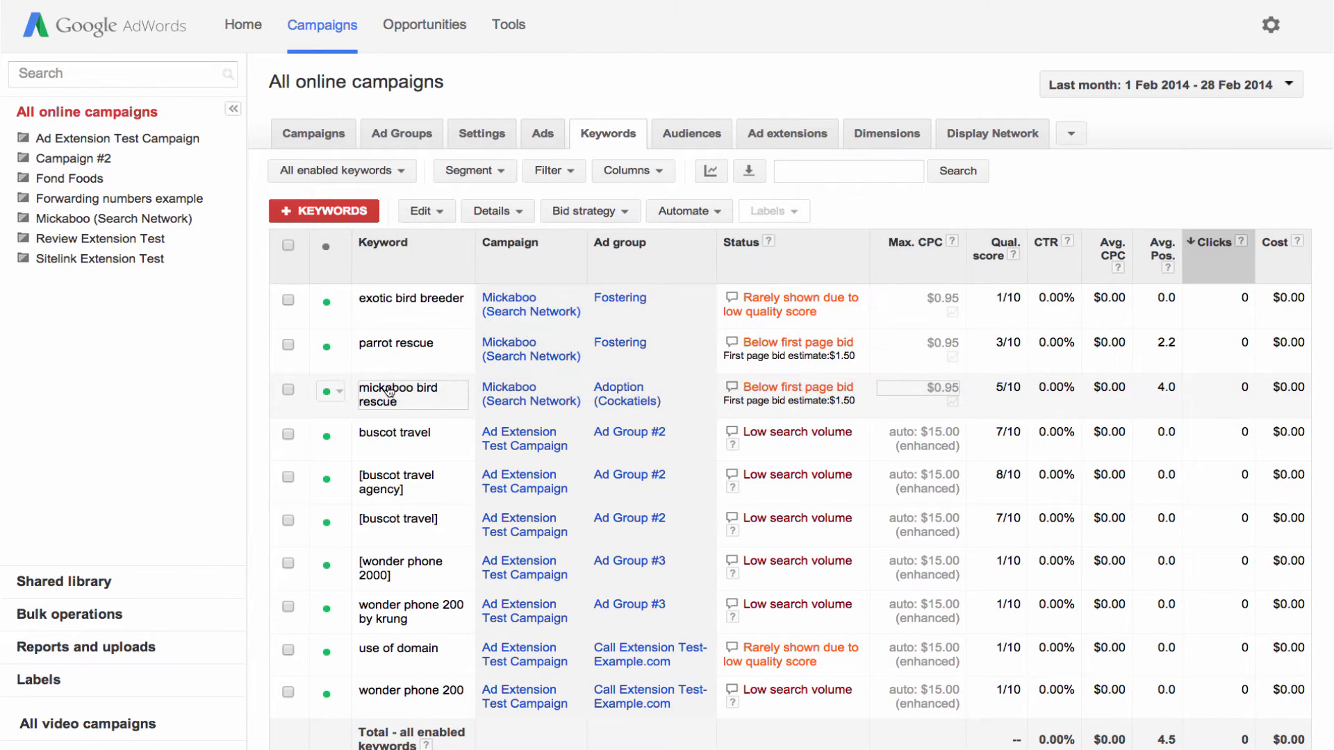
Select the exotic bird breeder and parrot rescue keywords, open the Edit actions, then dismiss them.
{"action": "left_click", "coordinate": [289, 300]}
{"action": "left_click", "coordinate": [288, 346]}
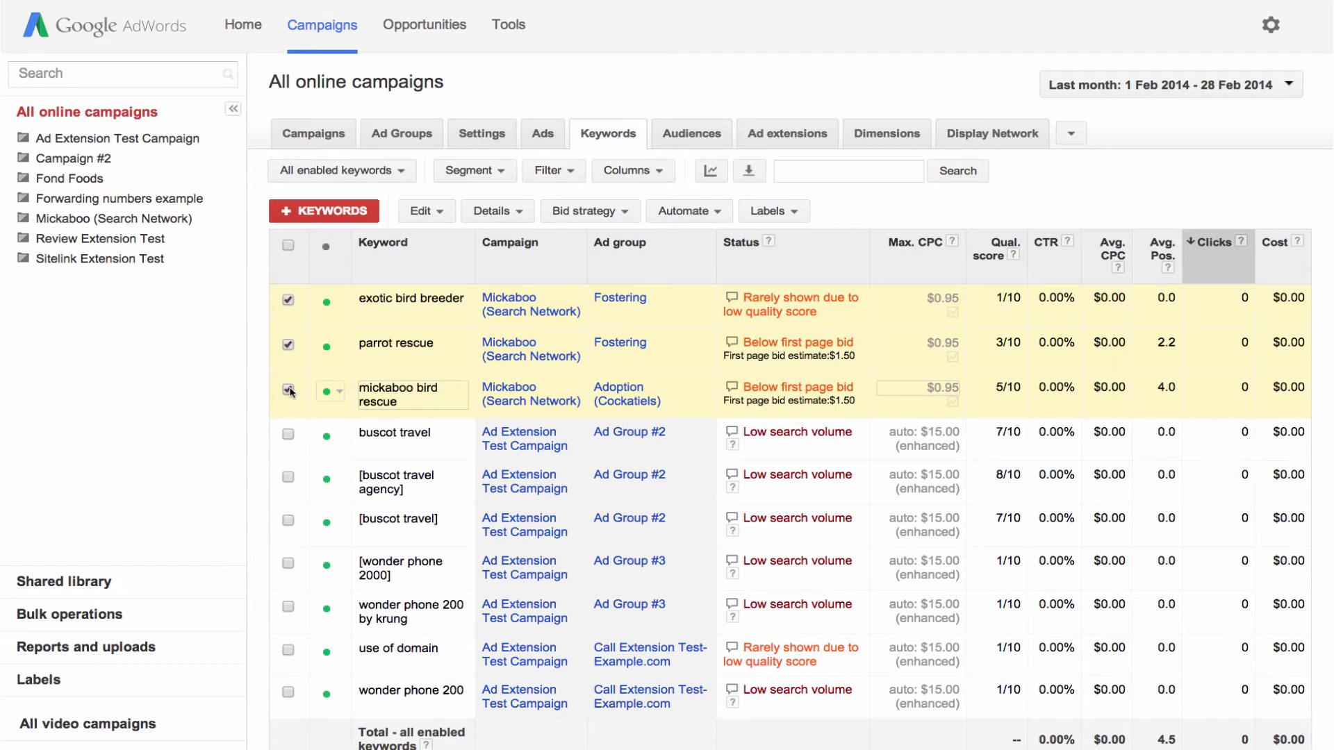
{"action": "left_click", "coordinate": [424, 211]}
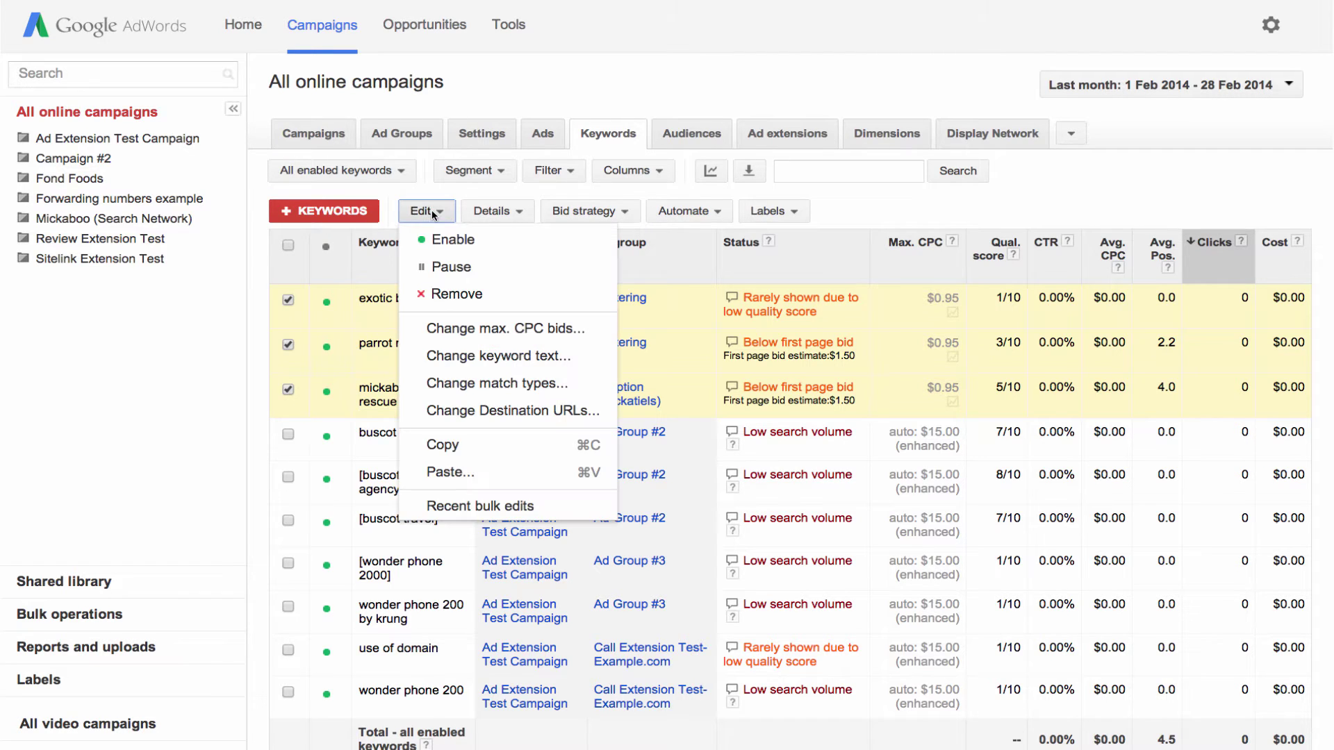
{"action": "left_click", "coordinate": [441, 270]}
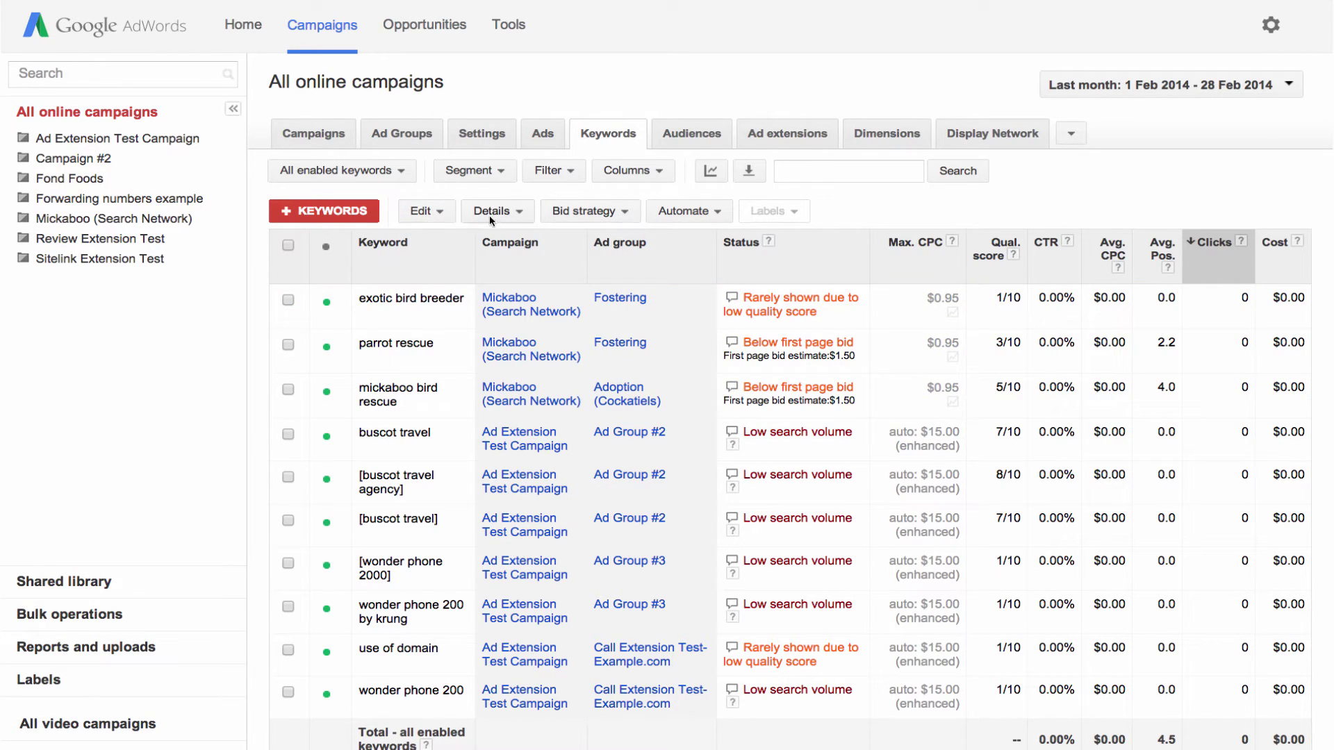
Show the graph, browse both metric lists while keeping Clicks versus Impr., then hide it again.
{"action": "left_click", "coordinate": [707, 174]}
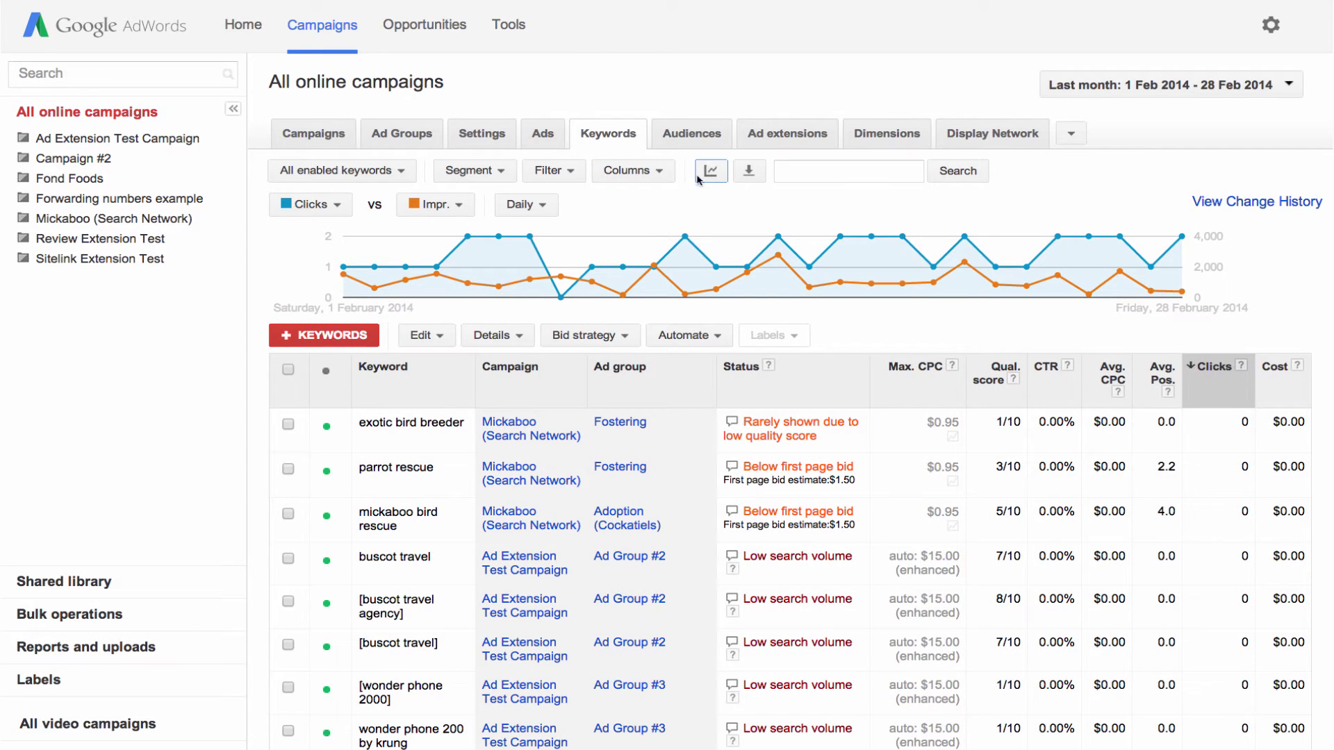
{"action": "left_click", "coordinate": [315, 206]}
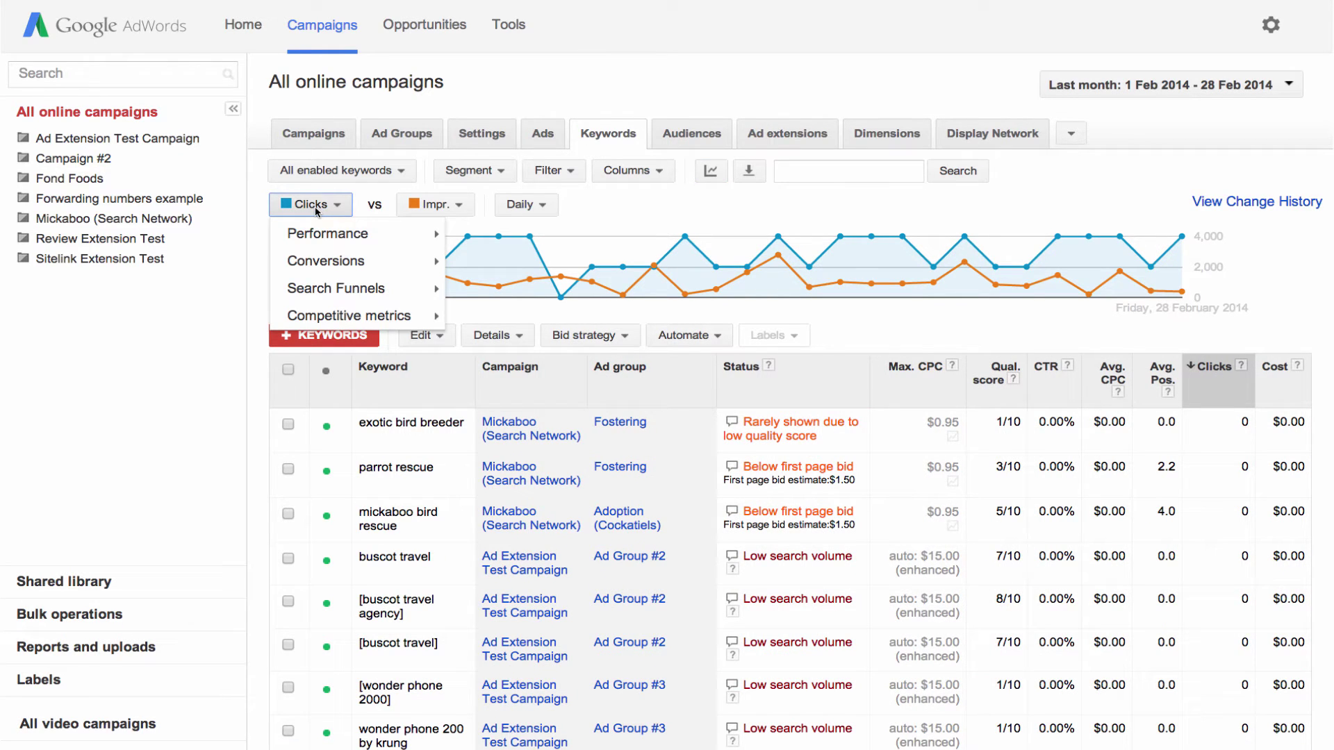
{"action": "mouse_move", "coordinate": [319, 236]}
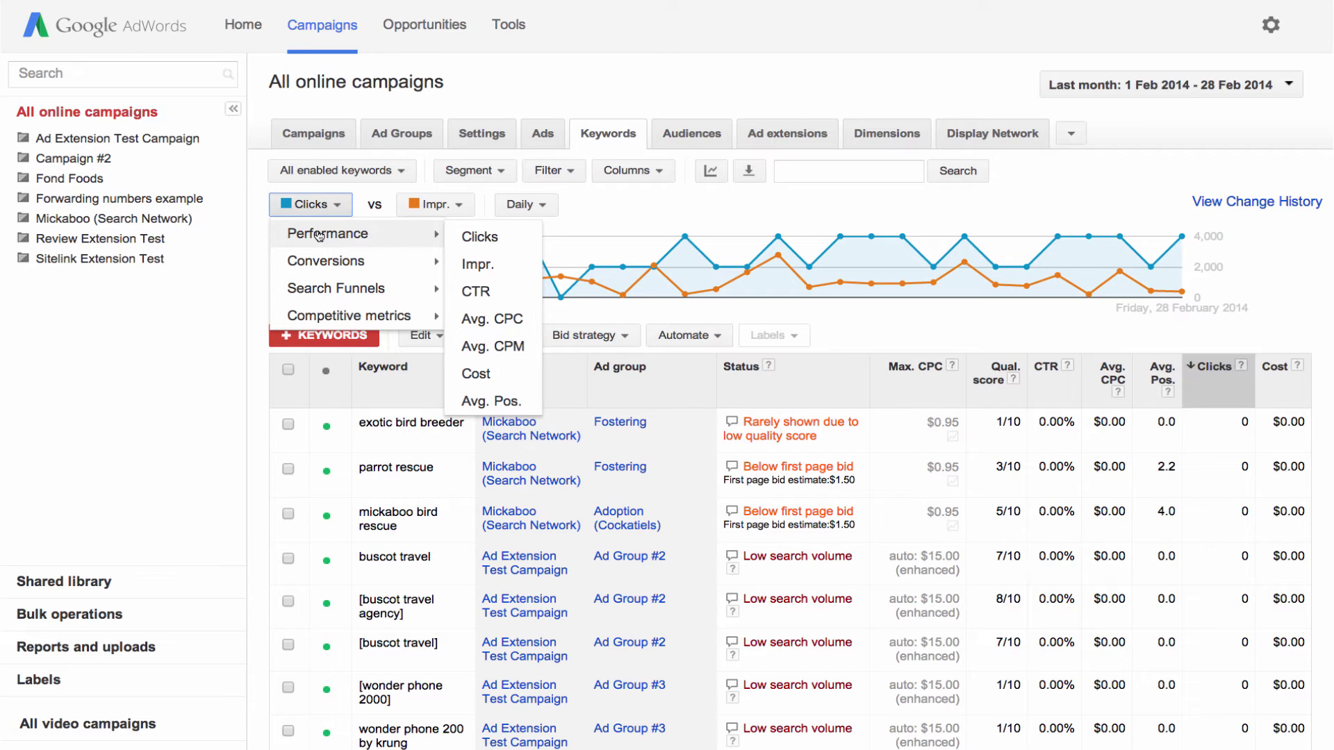
{"action": "left_click", "coordinate": [436, 207]}
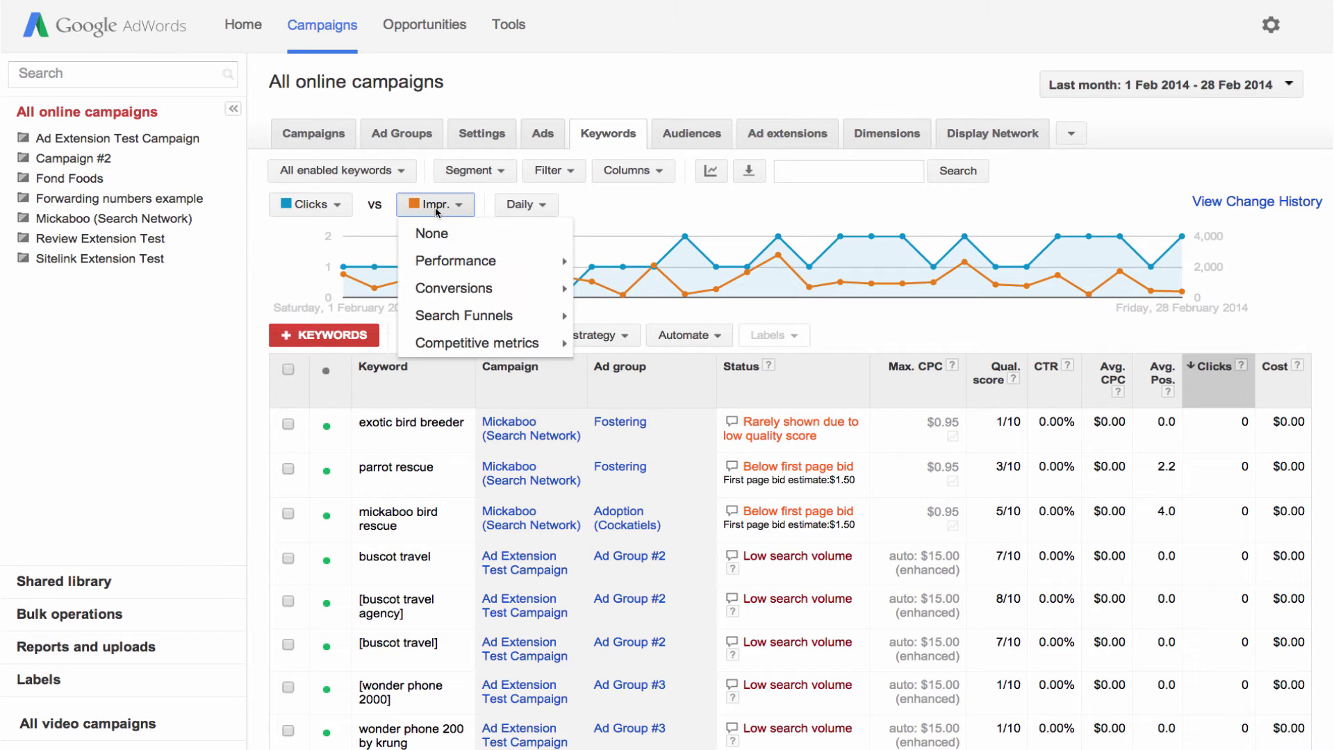
{"action": "mouse_move", "coordinate": [444, 263]}
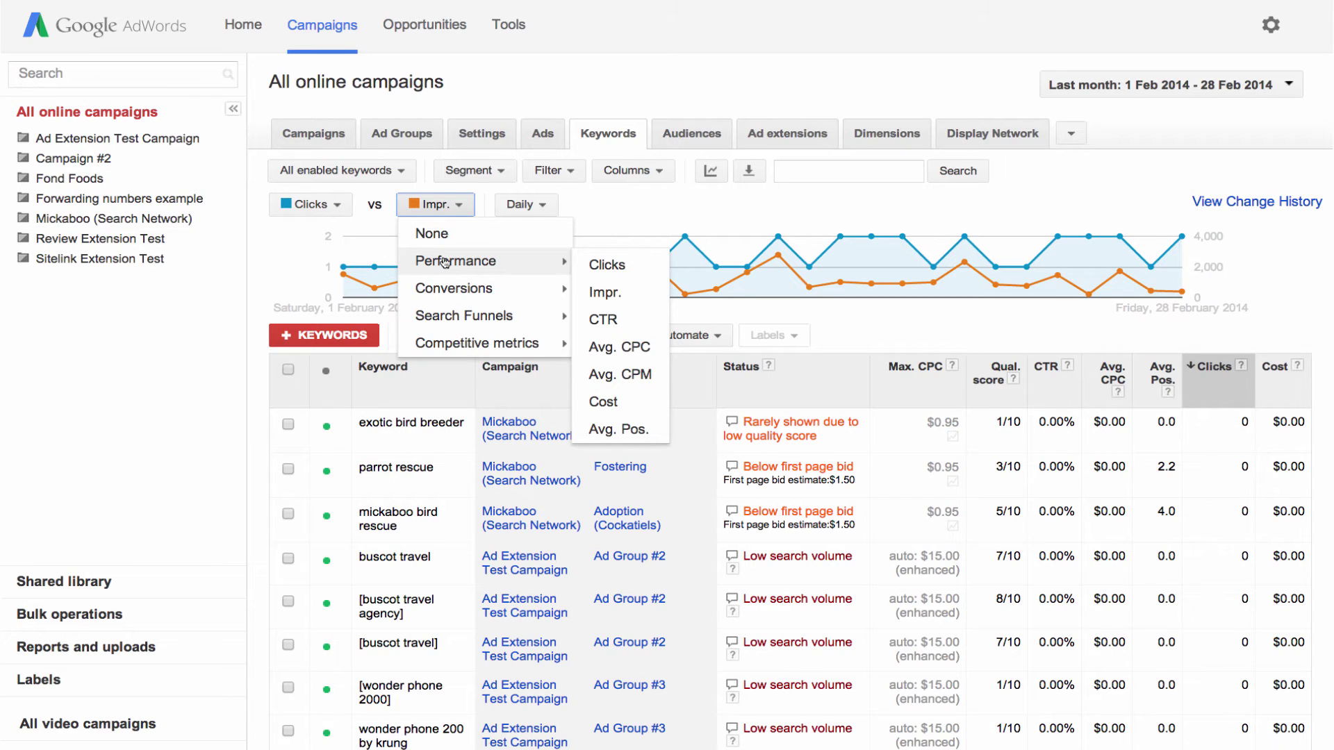
{"action": "left_click", "coordinate": [438, 209]}
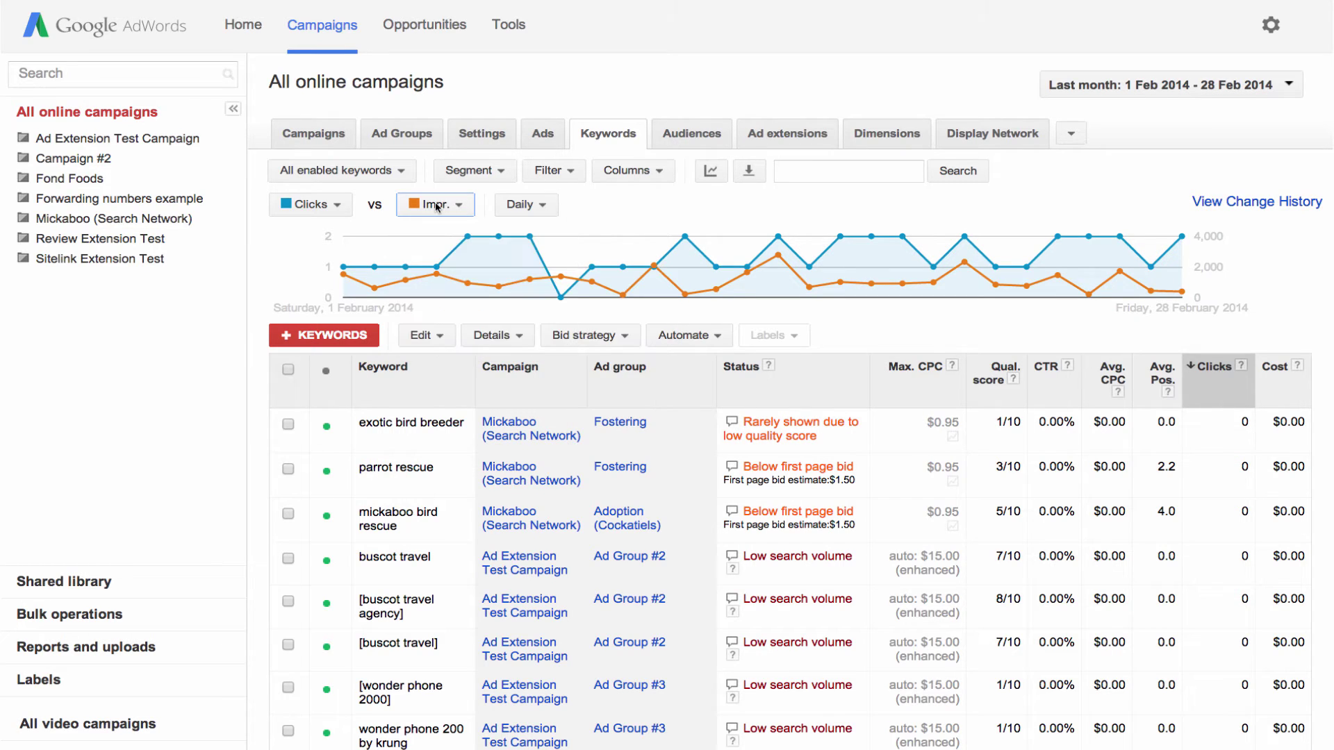
{"action": "left_click", "coordinate": [707, 173]}
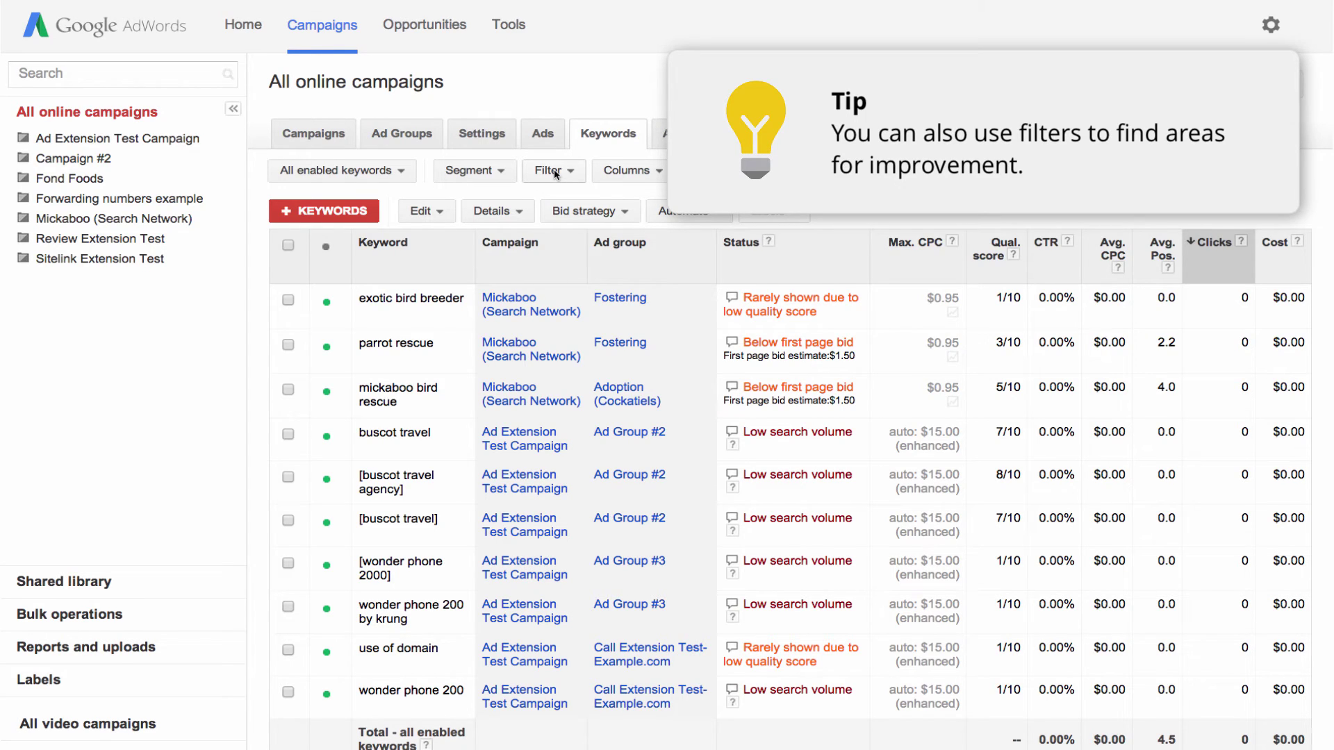
{"action": "left_click", "coordinate": [555, 172]}
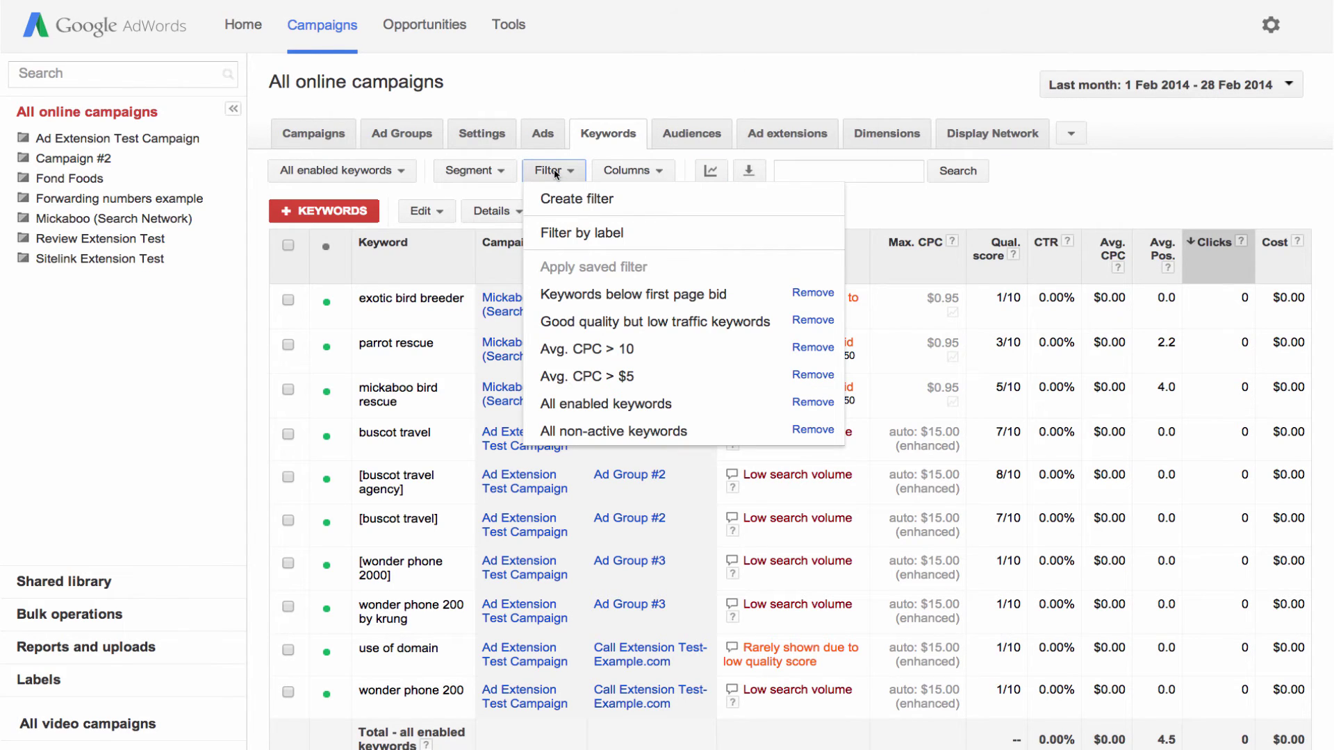
{"action": "left_click", "coordinate": [557, 200]}
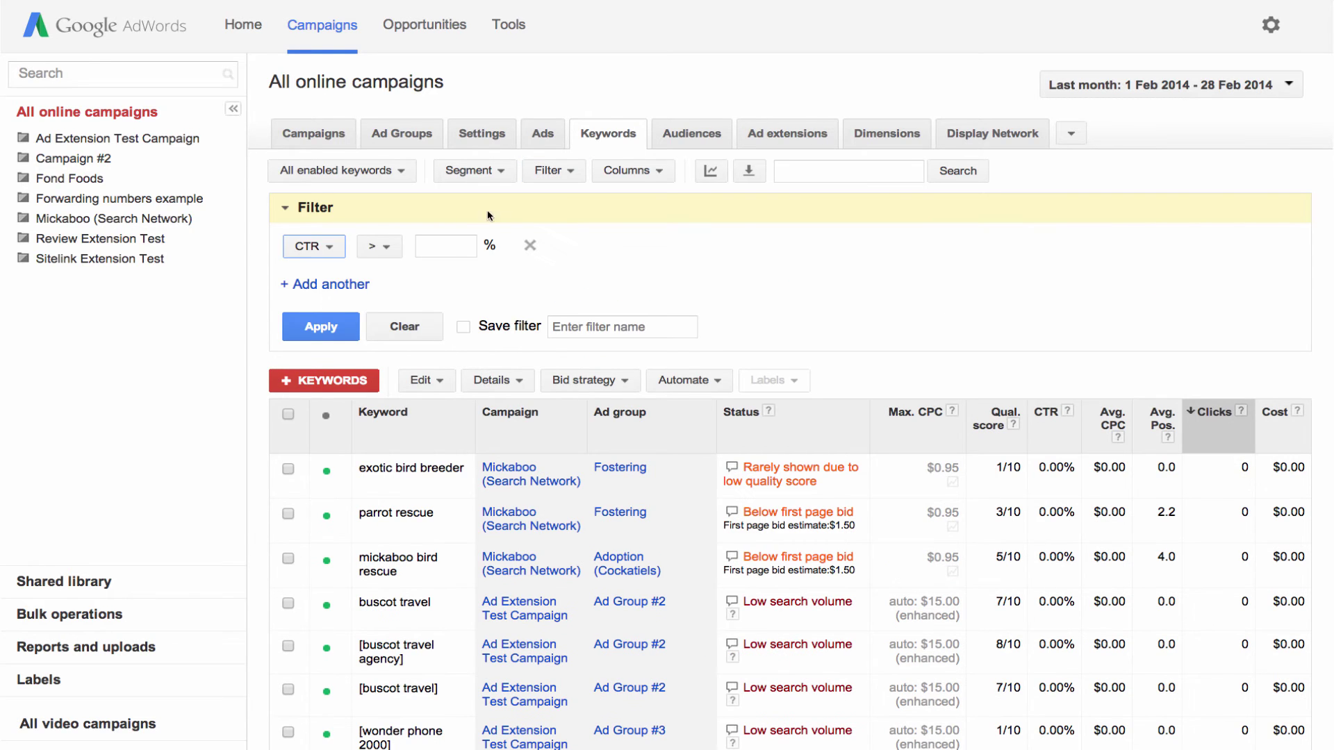
{"action": "left_click", "coordinate": [316, 249]}
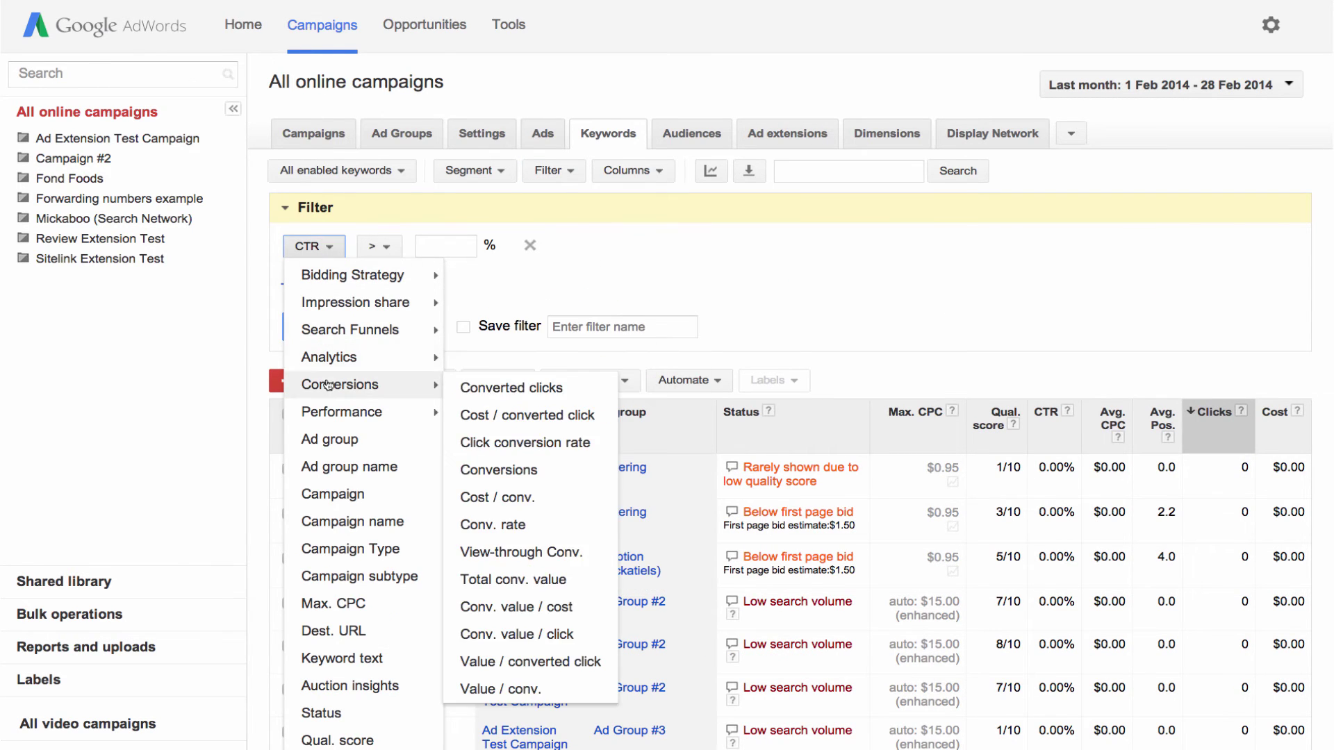
{"action": "mouse_move", "coordinate": [337, 412]}
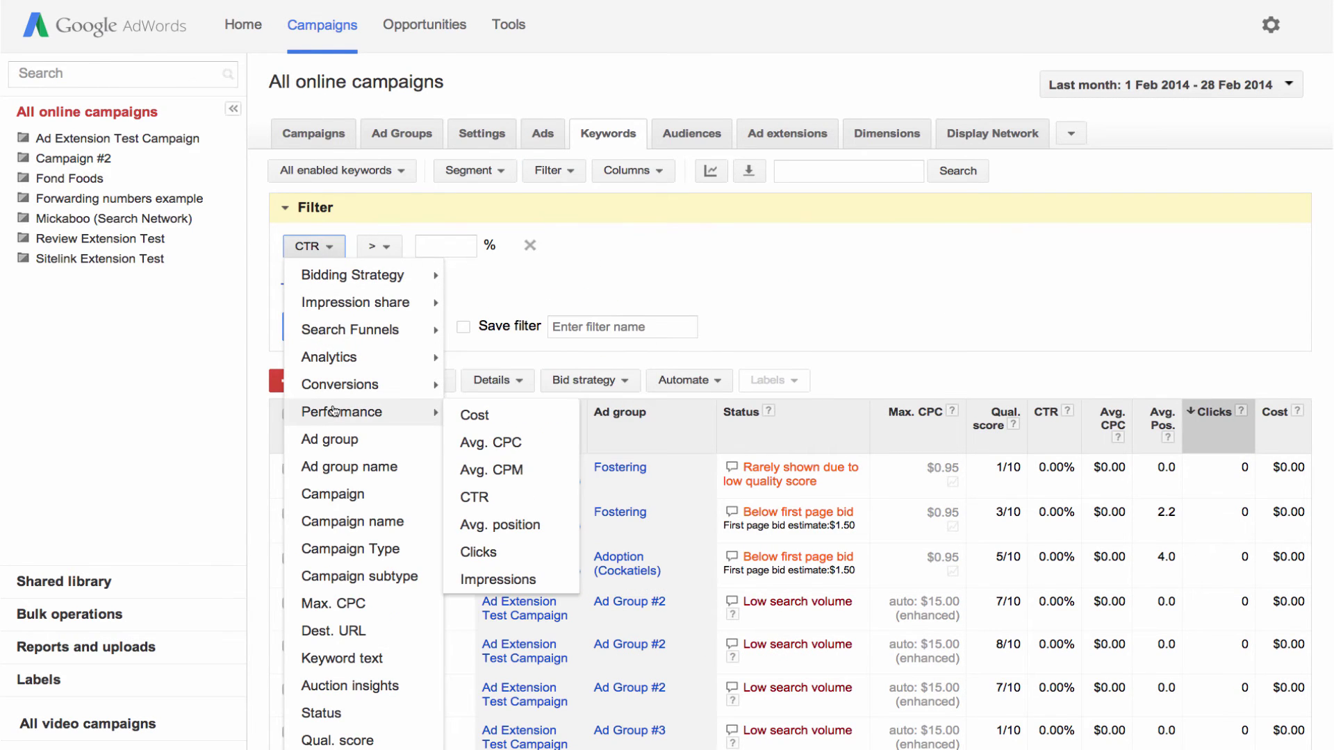
{"action": "left_click", "coordinate": [492, 442]}
{"action": "left_click", "coordinate": [498, 247]}
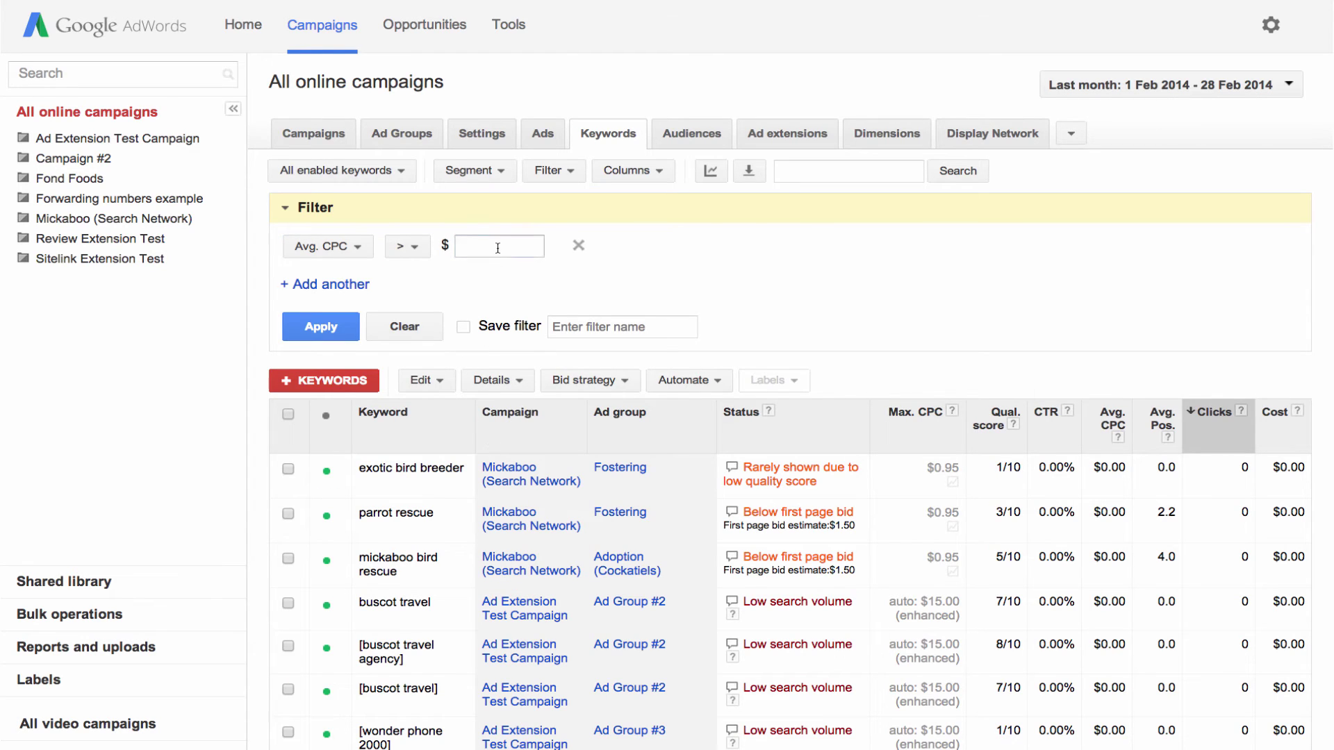
{"action": "type", "text": "10"}
{"action": "left_click", "coordinate": [579, 247]}
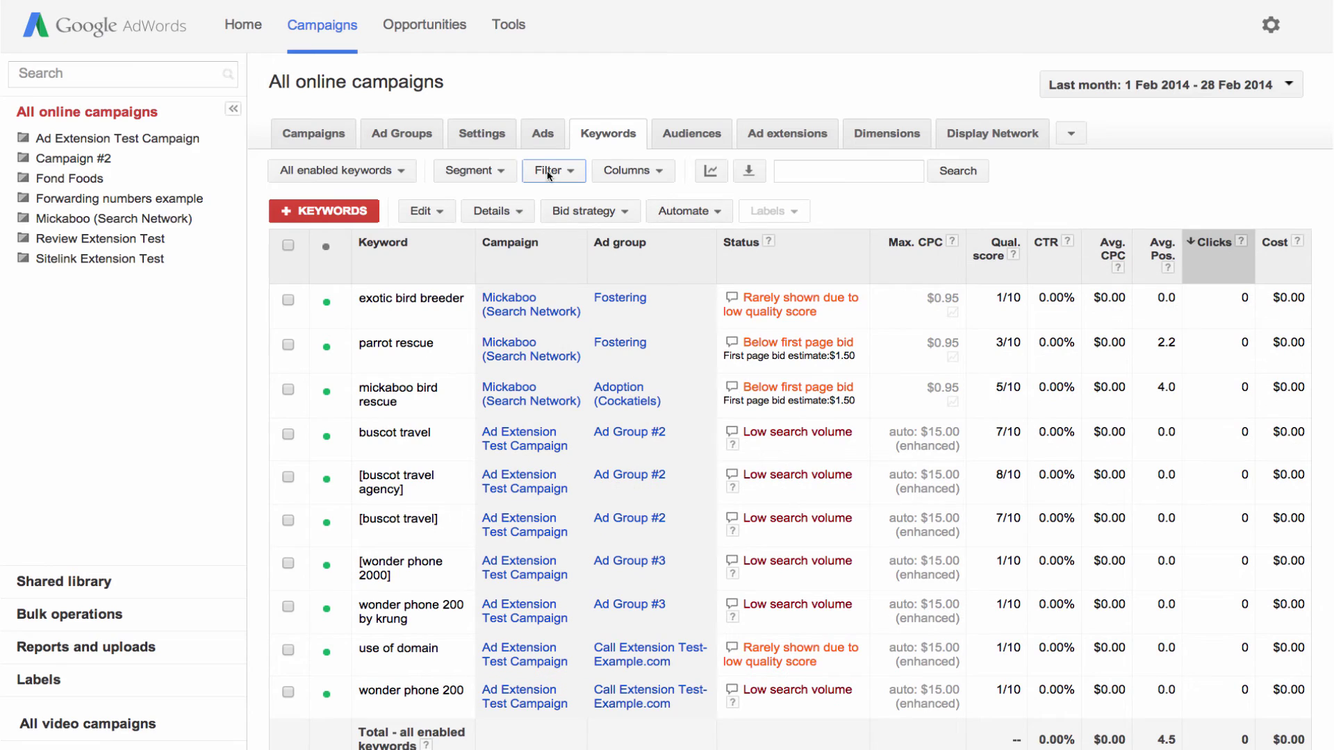
Segment the keywords table by Device into Computers, Mobile devices and Tablets rows.
{"action": "left_click", "coordinate": [474, 174]}
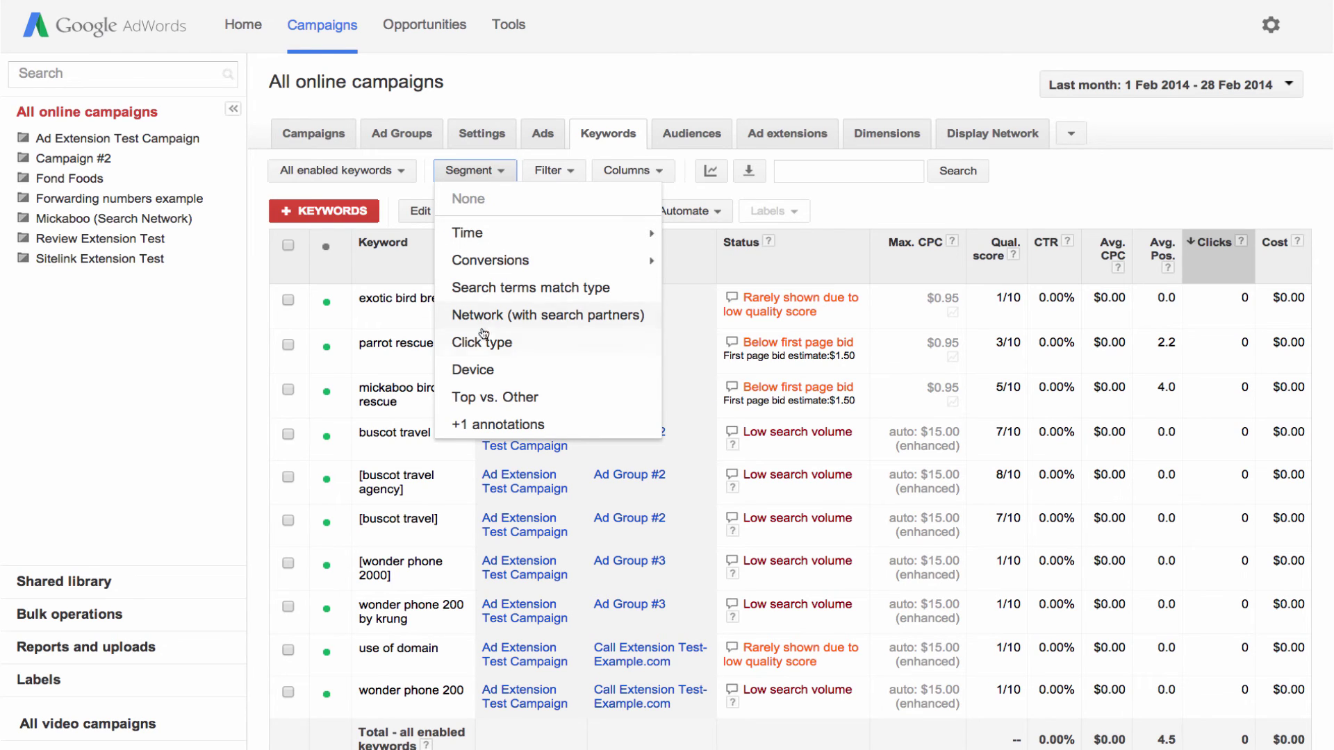
{"action": "left_click", "coordinate": [471, 369]}
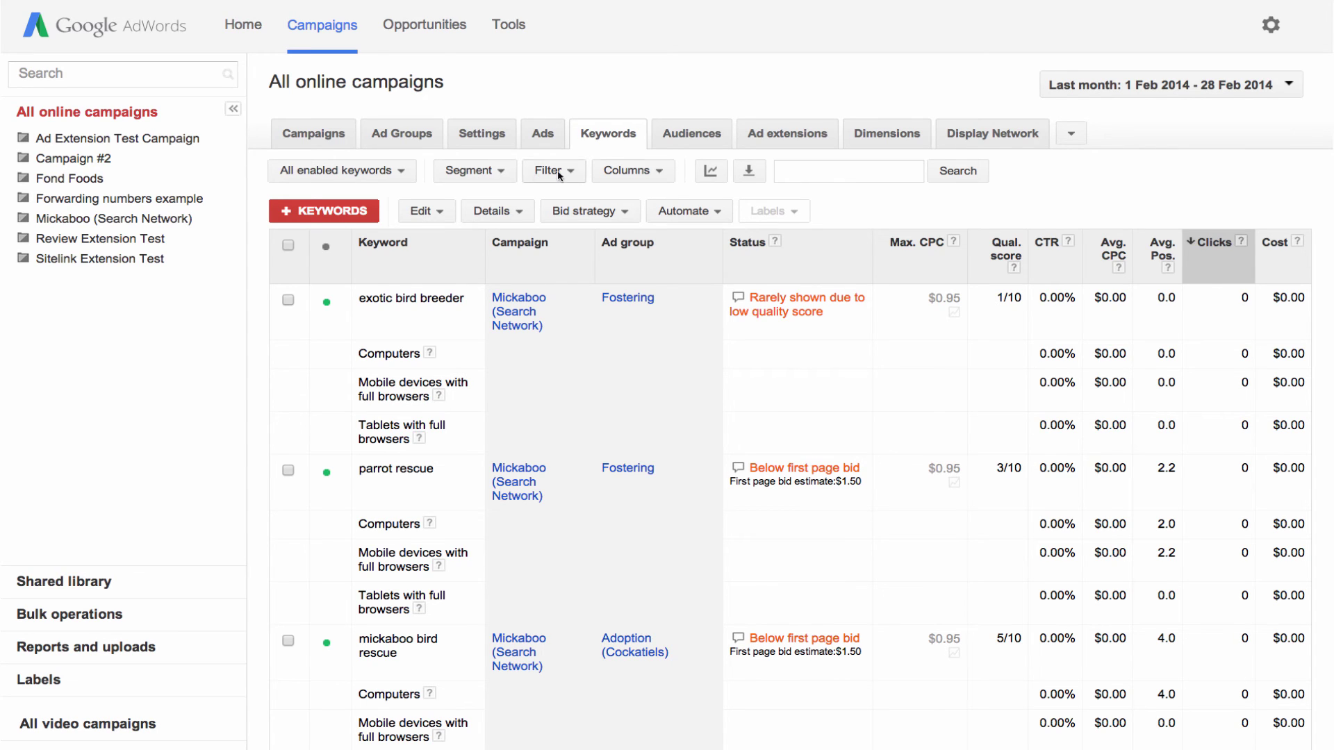
Open the Download and schedule report form, preset to Excel .csv with the Device segment.
{"action": "left_click", "coordinate": [749, 172]}
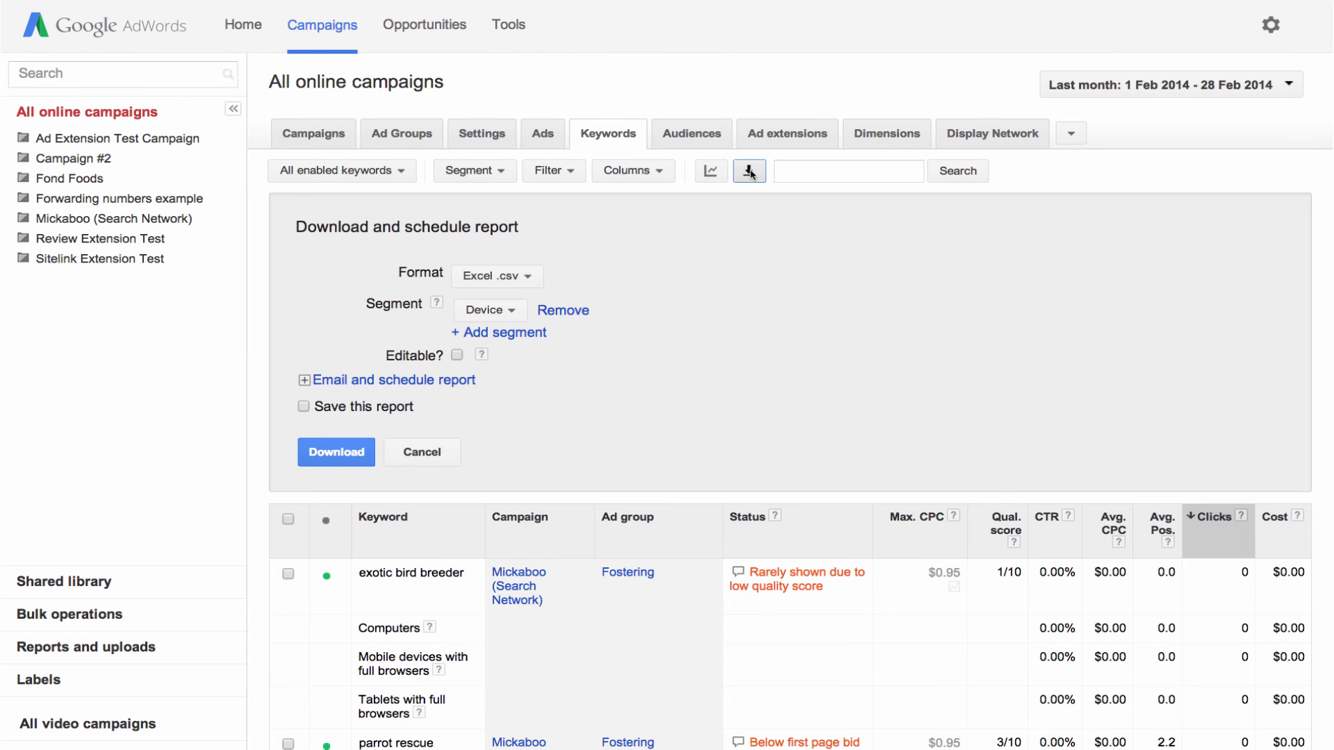